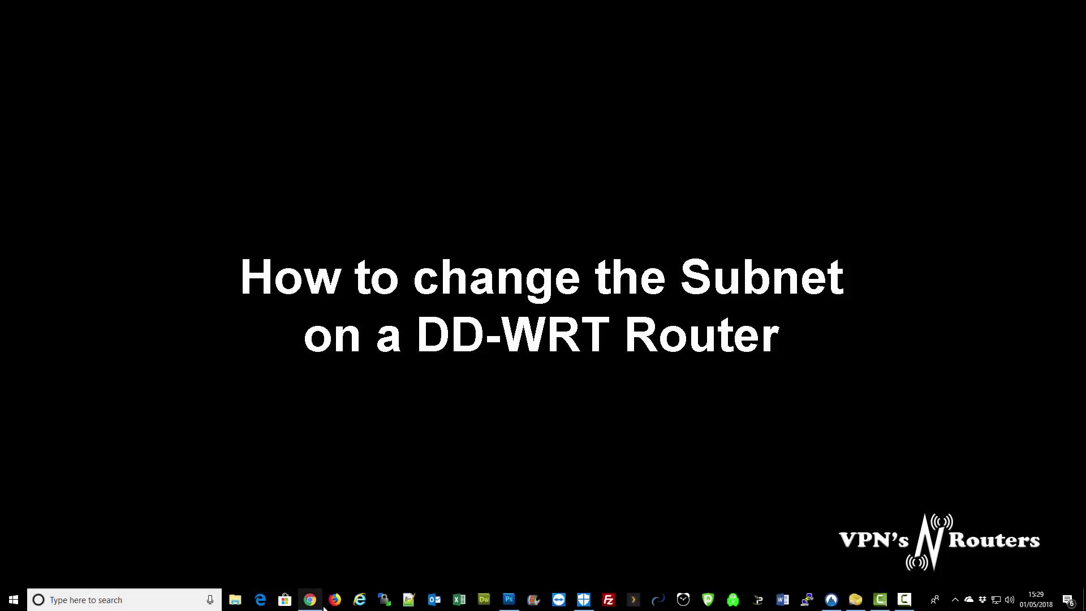
- Load the DD-WRT control panel at 192.168.12.1 in Chrome and go to its Basic Setup page
click(311, 599)
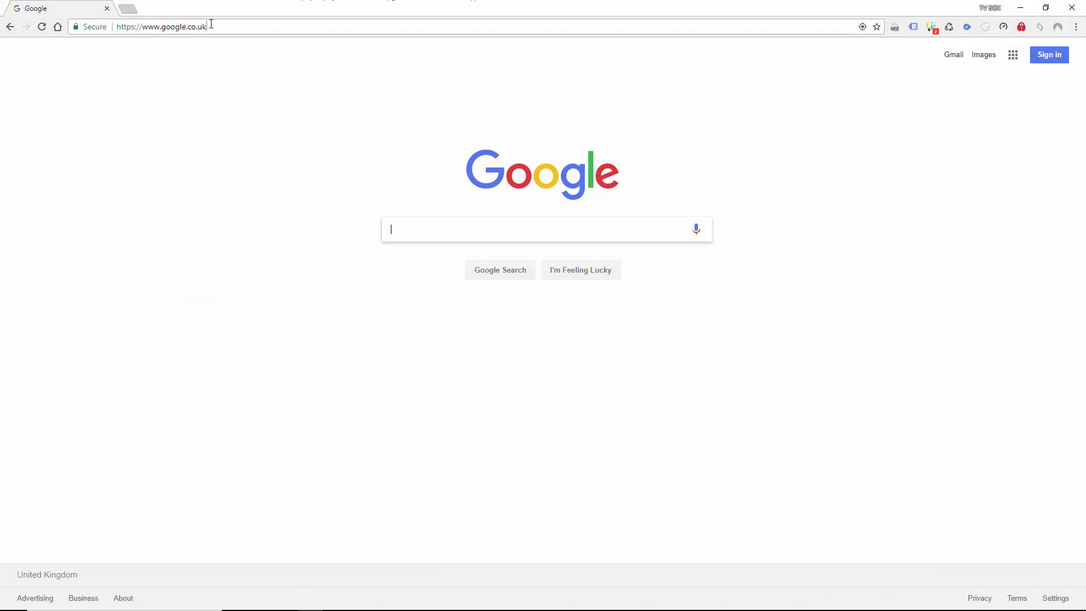
drag(204, 27, 115, 30)
text(192.1)
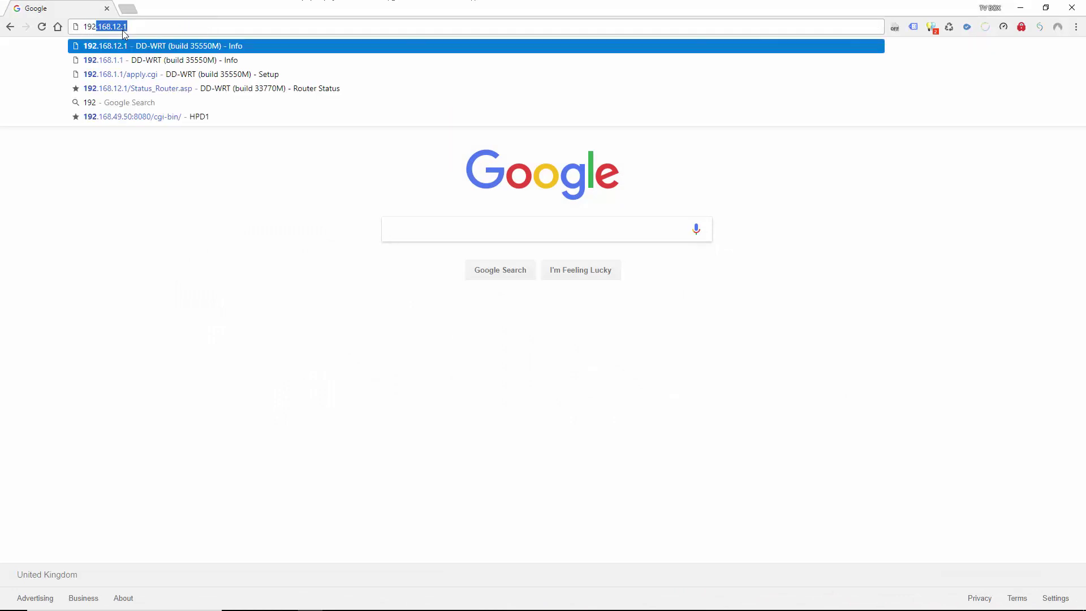
text(68.12.1)
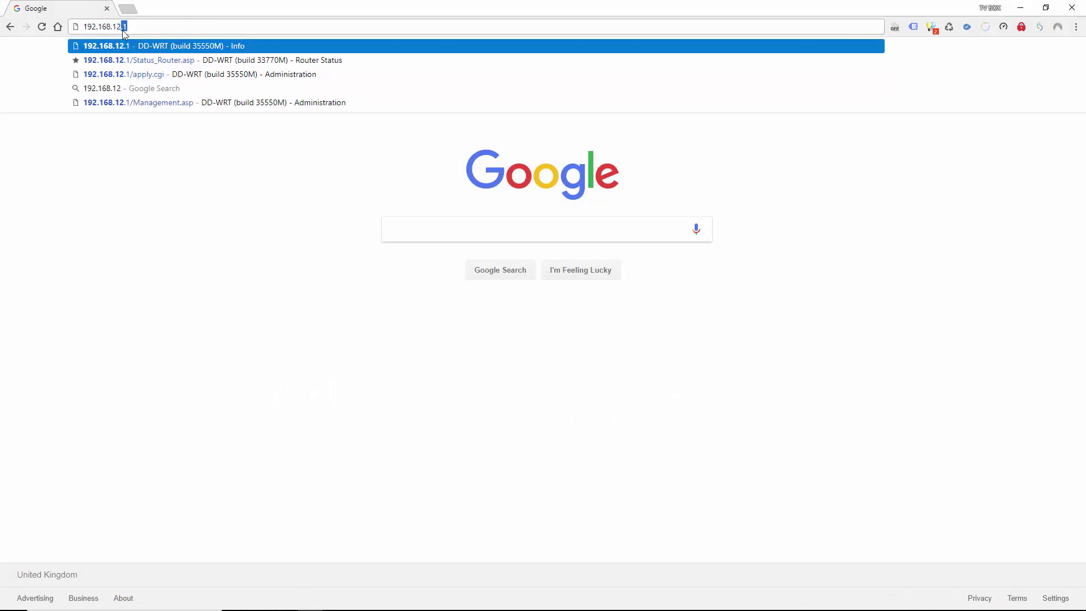
key(Return)
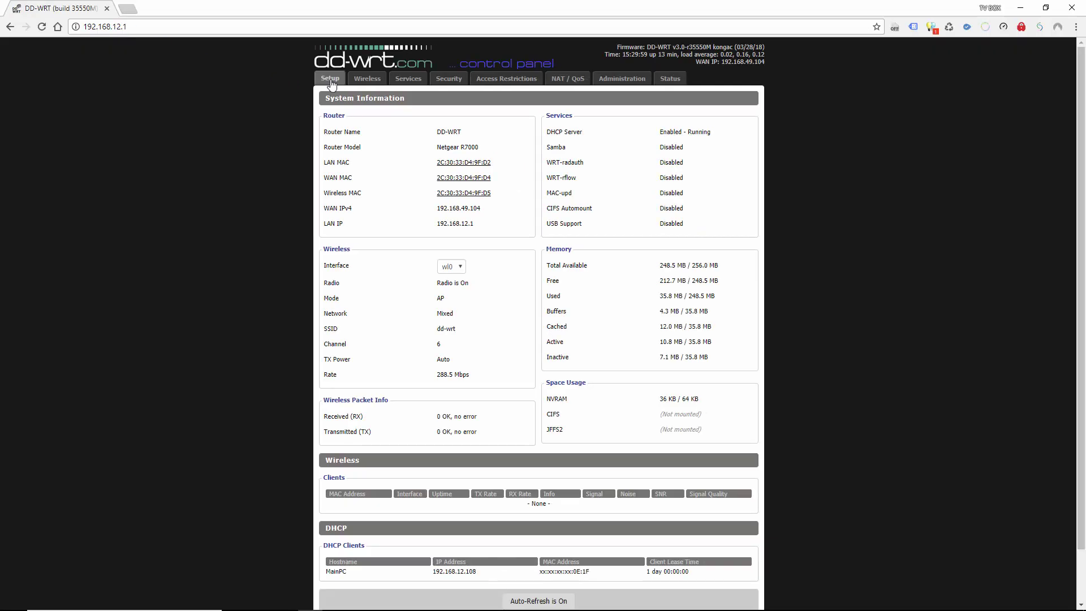
click(330, 82)
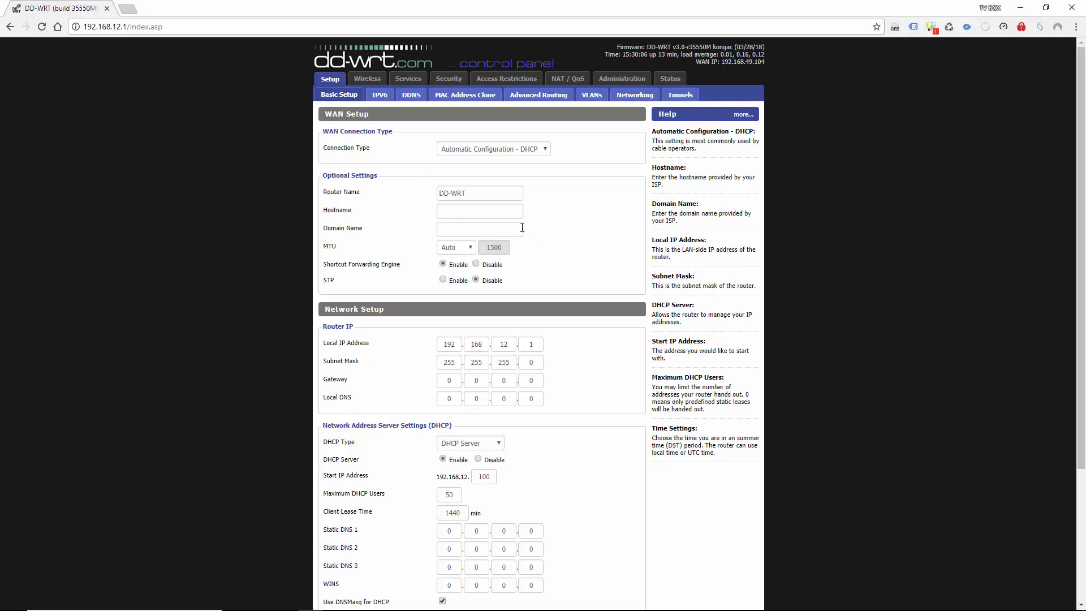
scroll(448, 222, down, 2)
scroll(448, 223, down, 1)
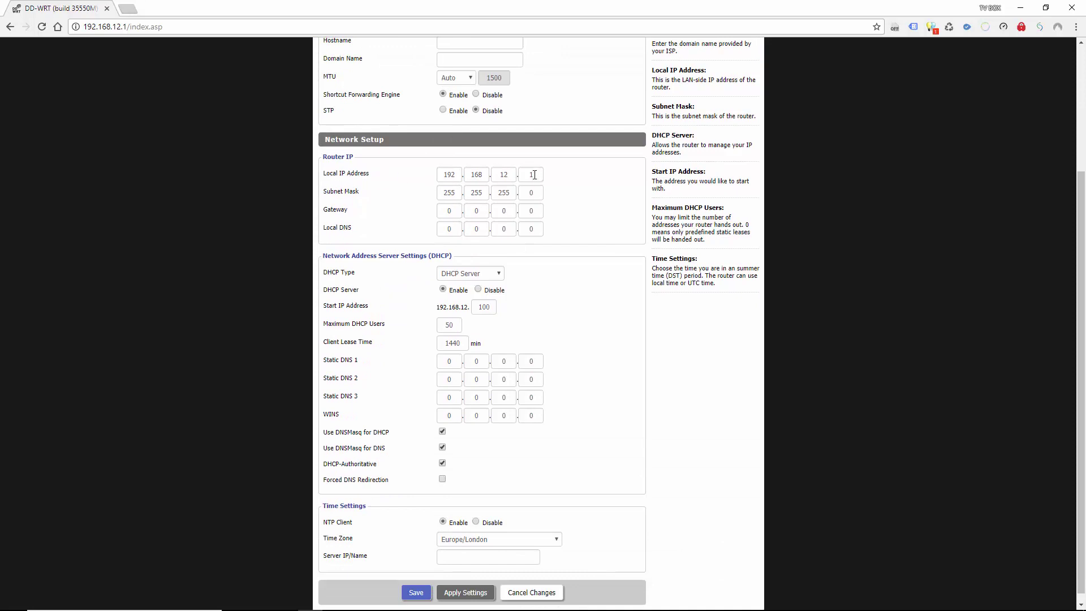
click(83, 26)
click(122, 29)
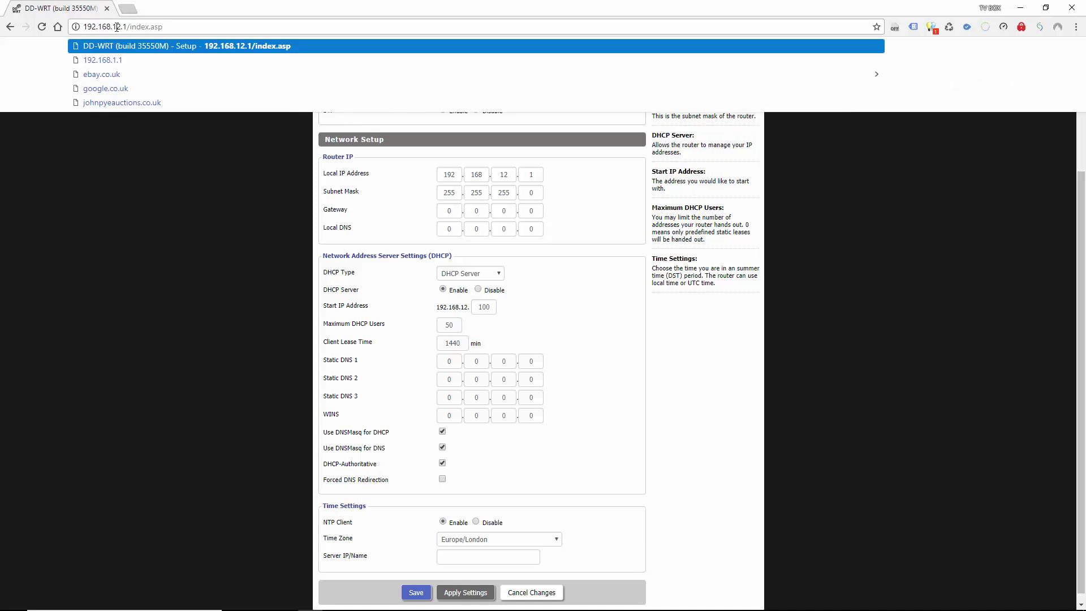
drag(112, 26, 120, 27)
- Change the Local IP's third octet from 12 to 18, keep the last octet 1, and apply
double_click(503, 174)
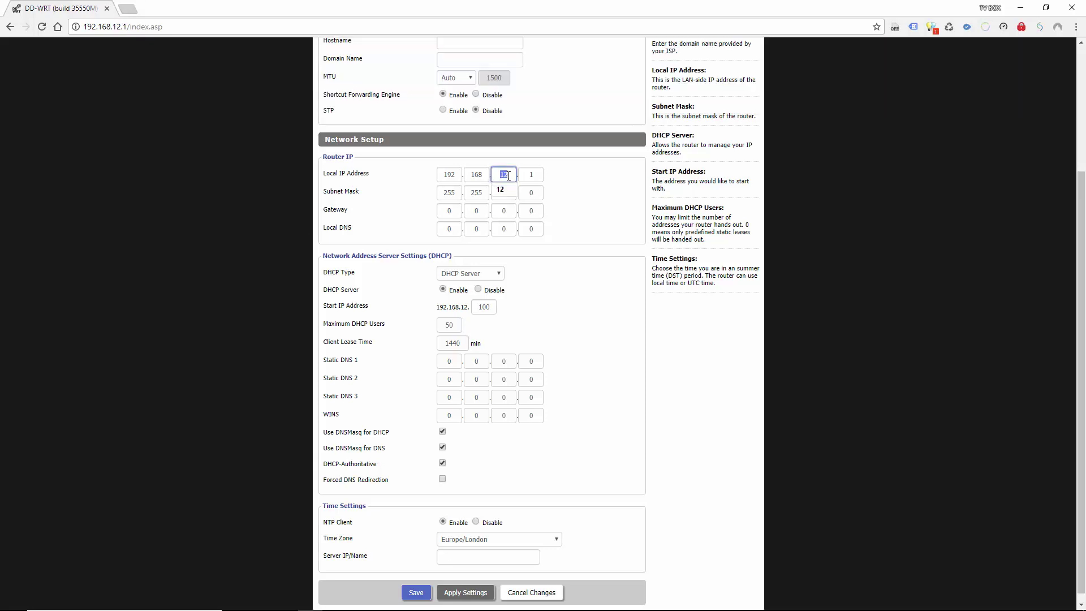
text(15)
key(BackSpace)
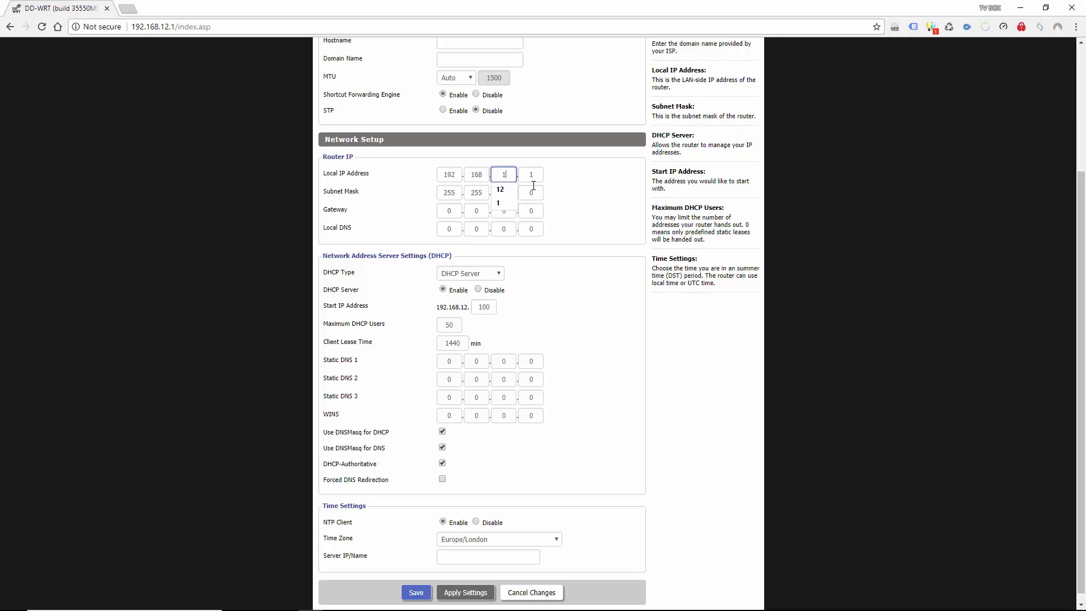
text(8)
click(567, 188)
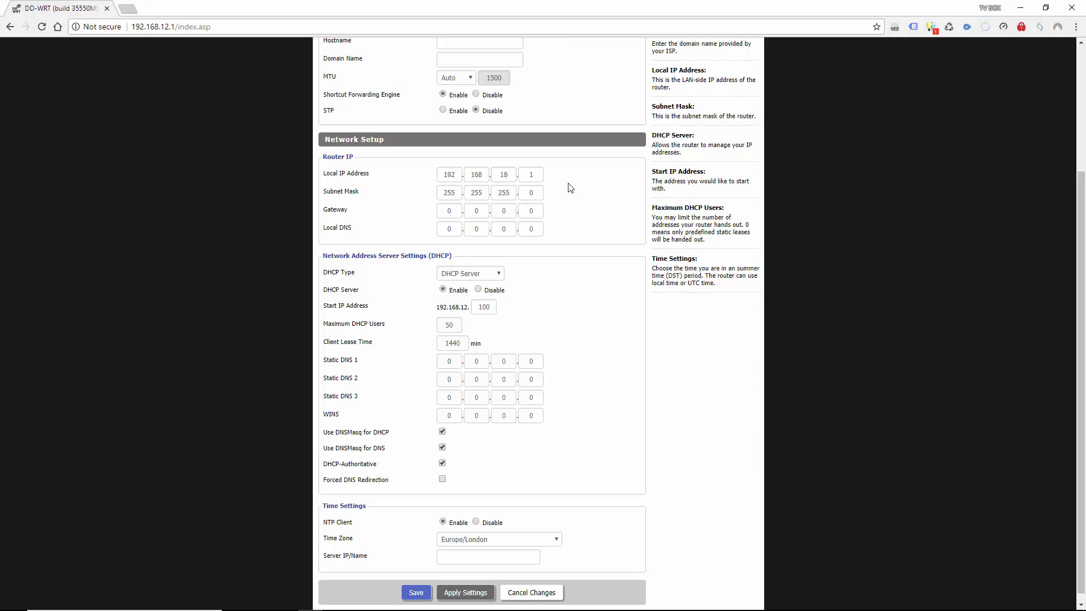
double_click(530, 175)
click(628, 188)
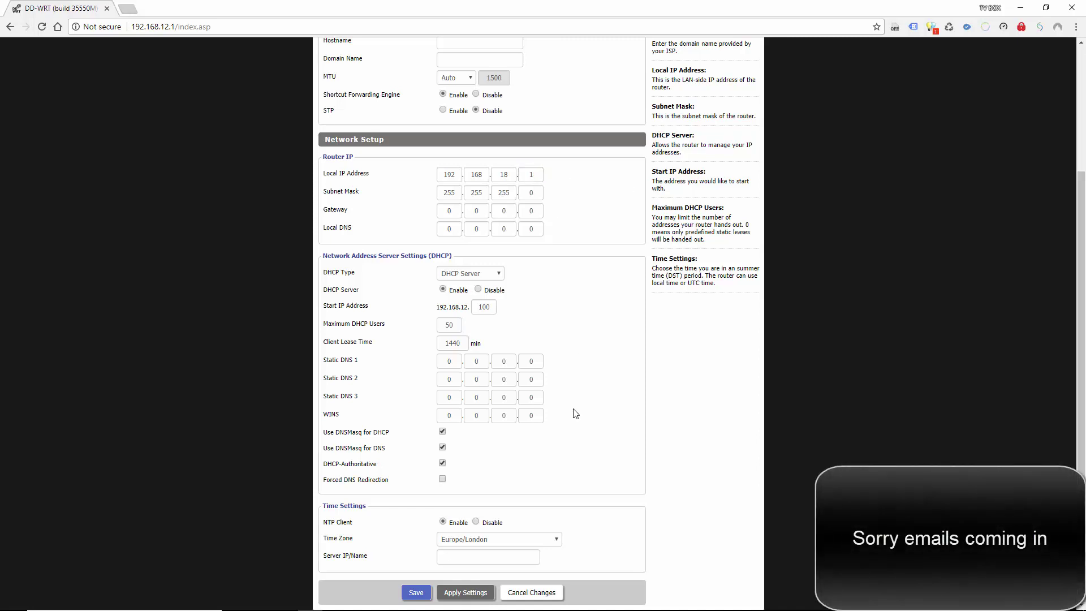
click(457, 593)
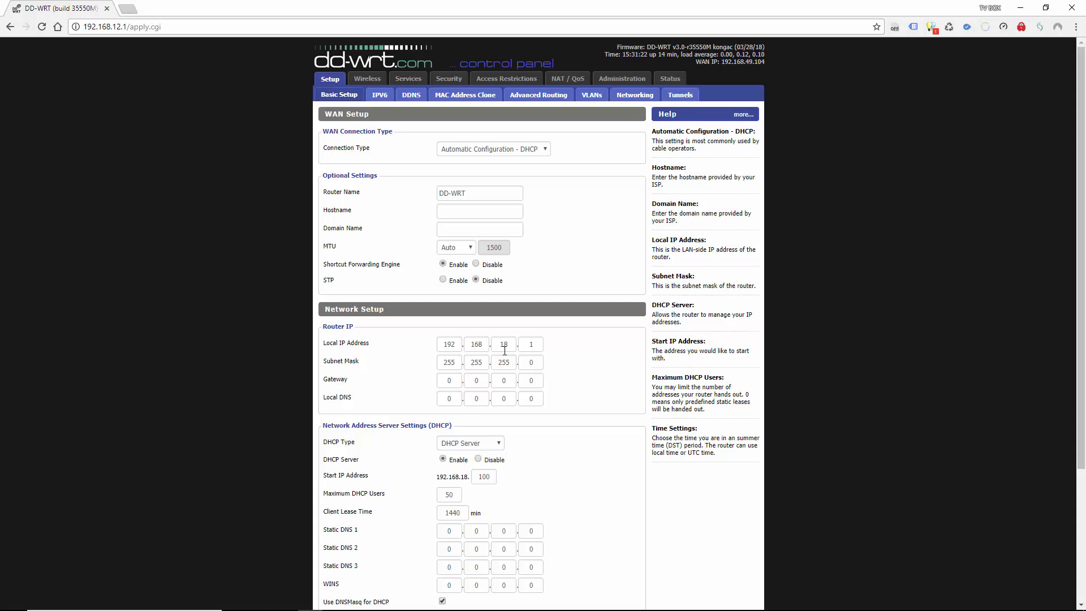
- Point the browser at 192.168.18.1, which times out with a site-can't-be-reached error
click(165, 27)
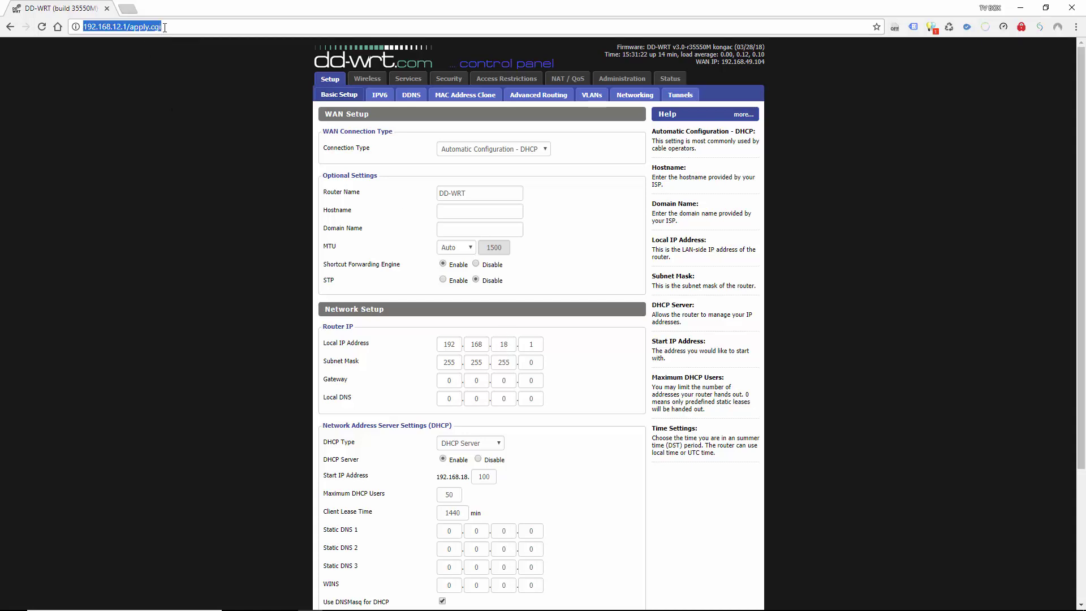
drag(165, 27, 119, 29)
text(8.18.)
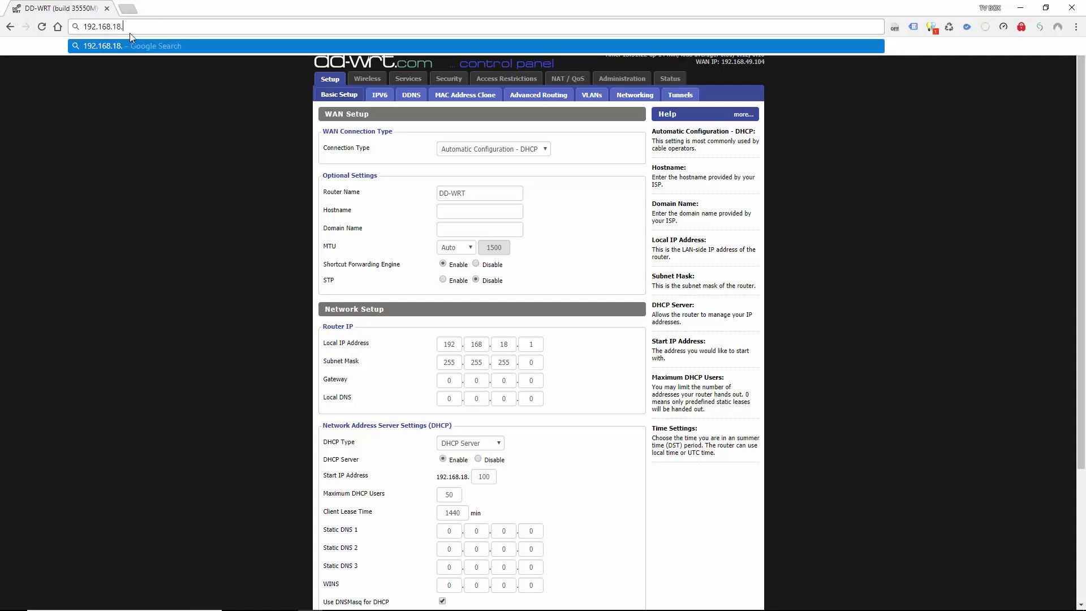
text(1)
key(Return)
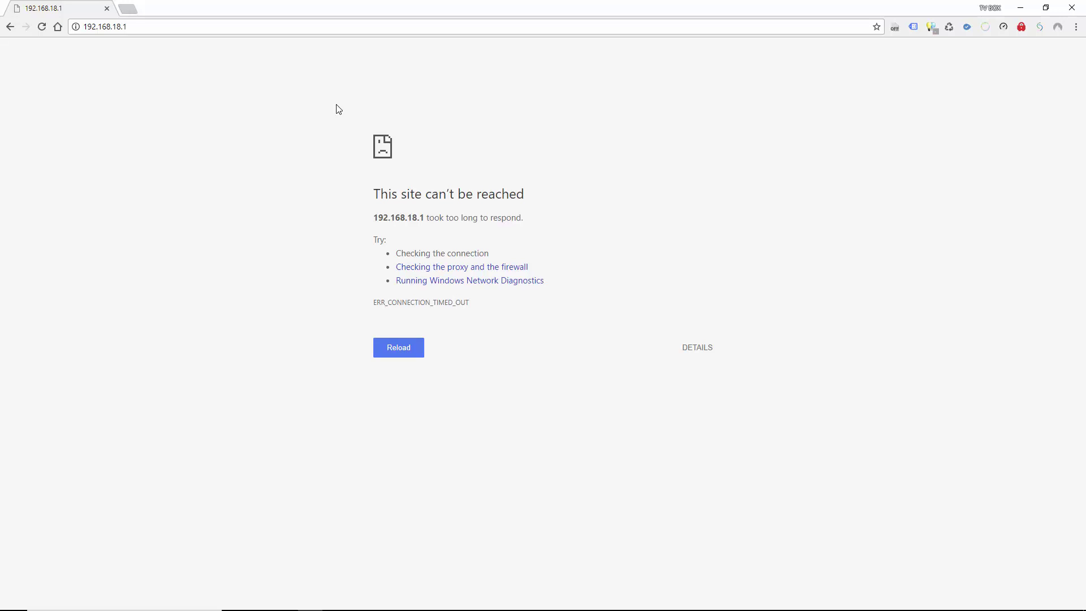
- Return to the home page and load 192.168.18.1, now listing LAN IP 192.168.18.1
click(61, 27)
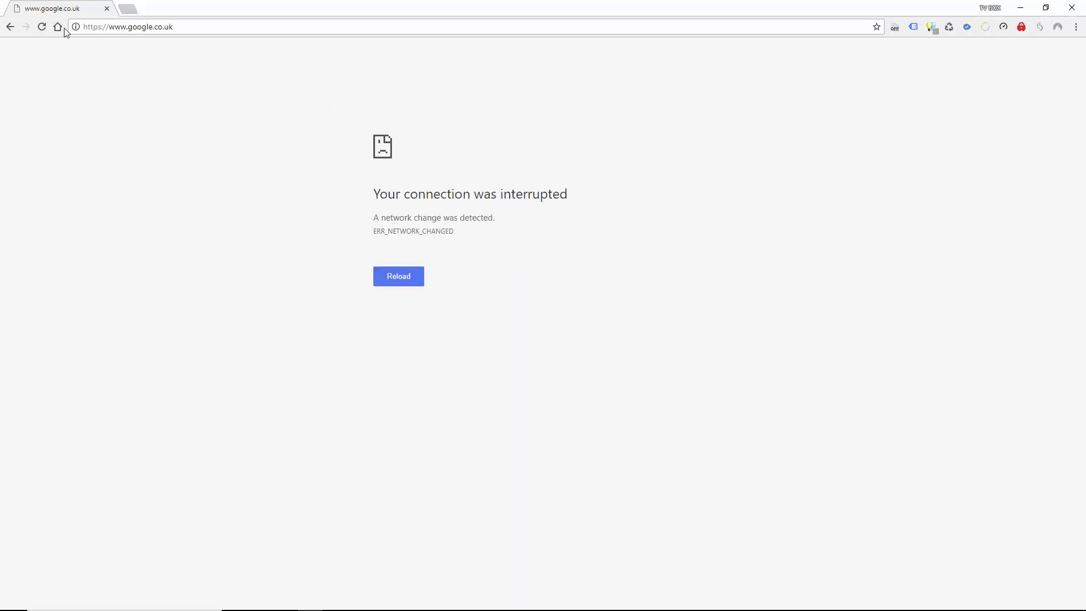
drag(183, 29, 79, 31)
text(192.168.)
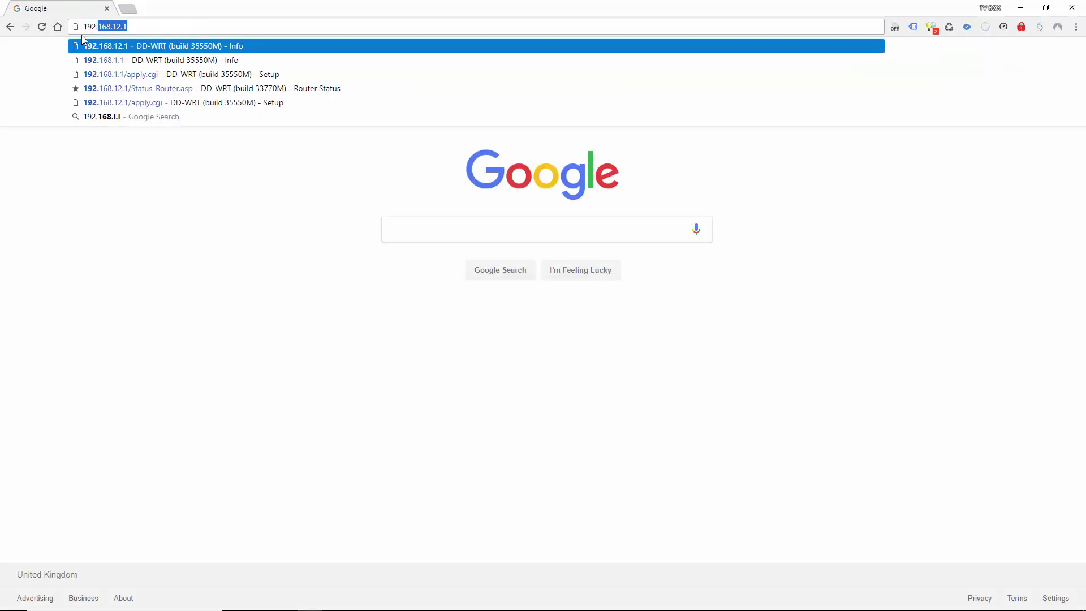
text(18.1)
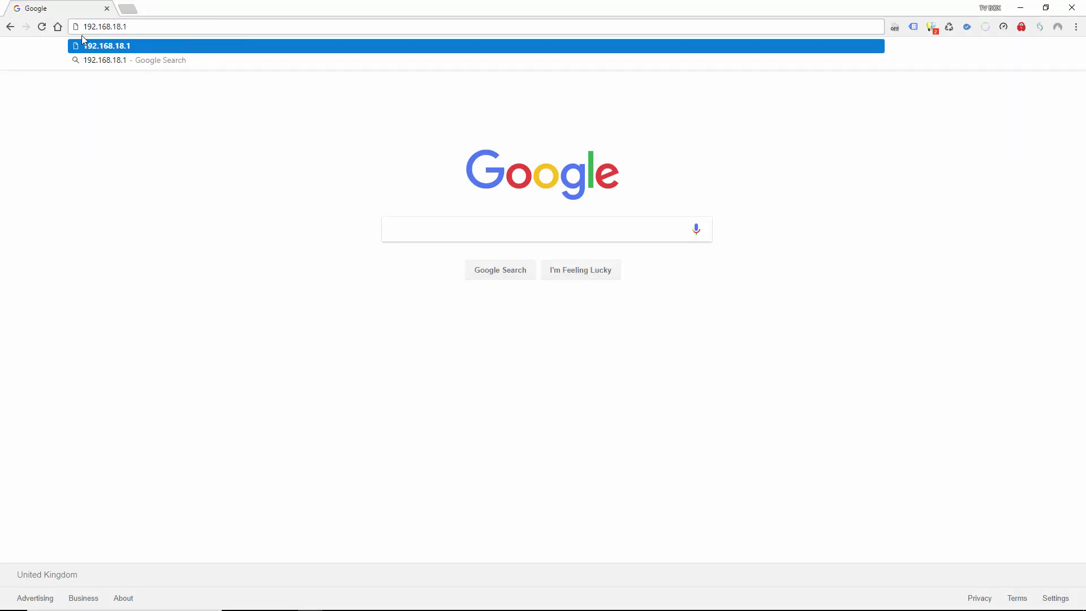
key(Return)
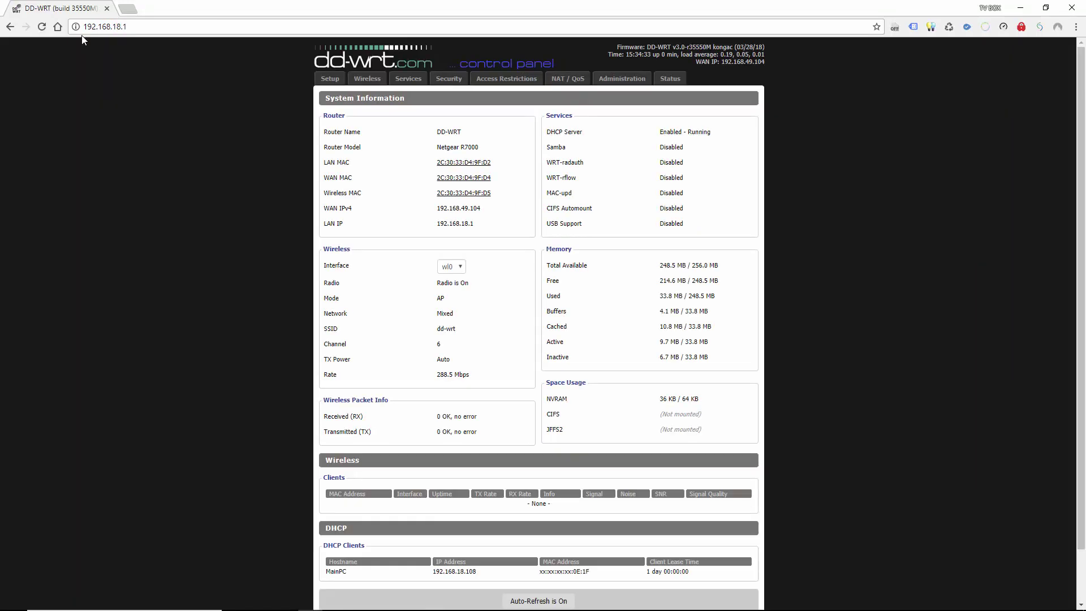
- Log in with the router username and password, decline saving it, and view Local IP 192.168.18.1
click(327, 80)
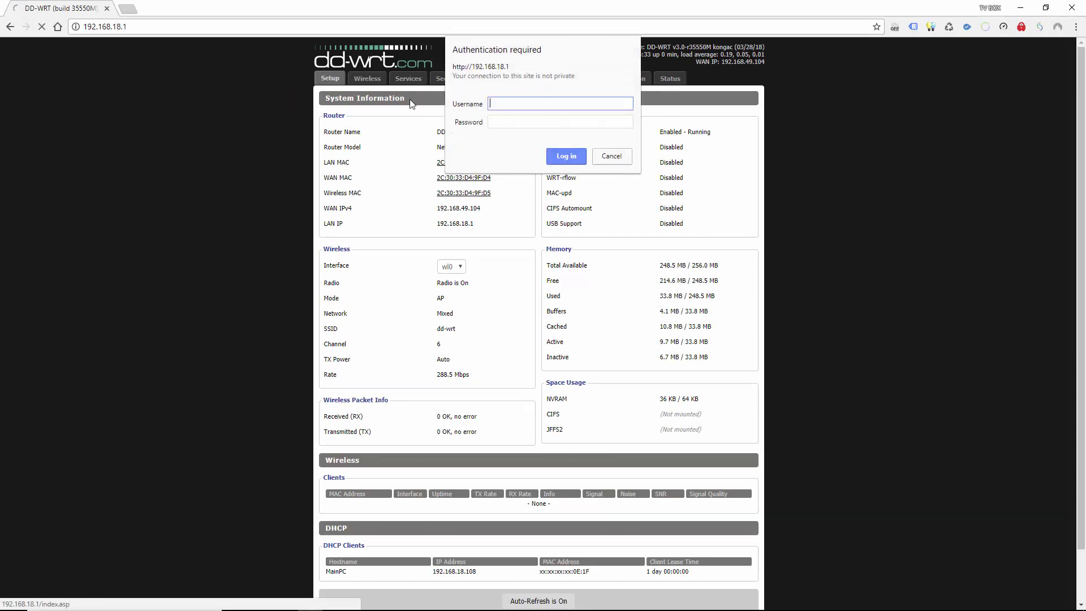
text(ad)
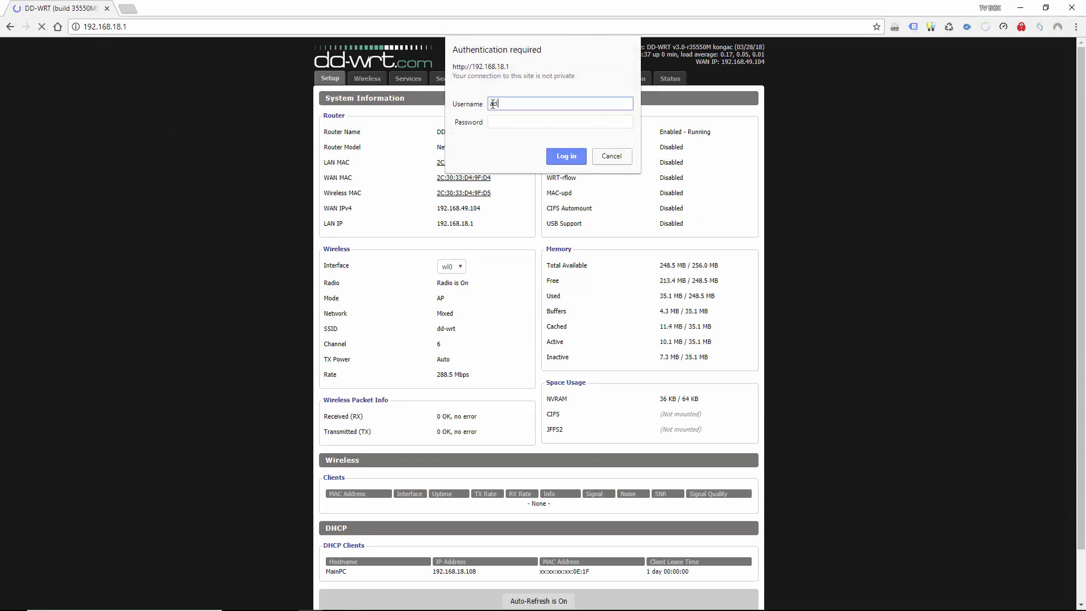
text(min)
key(Tab)
text(admin)
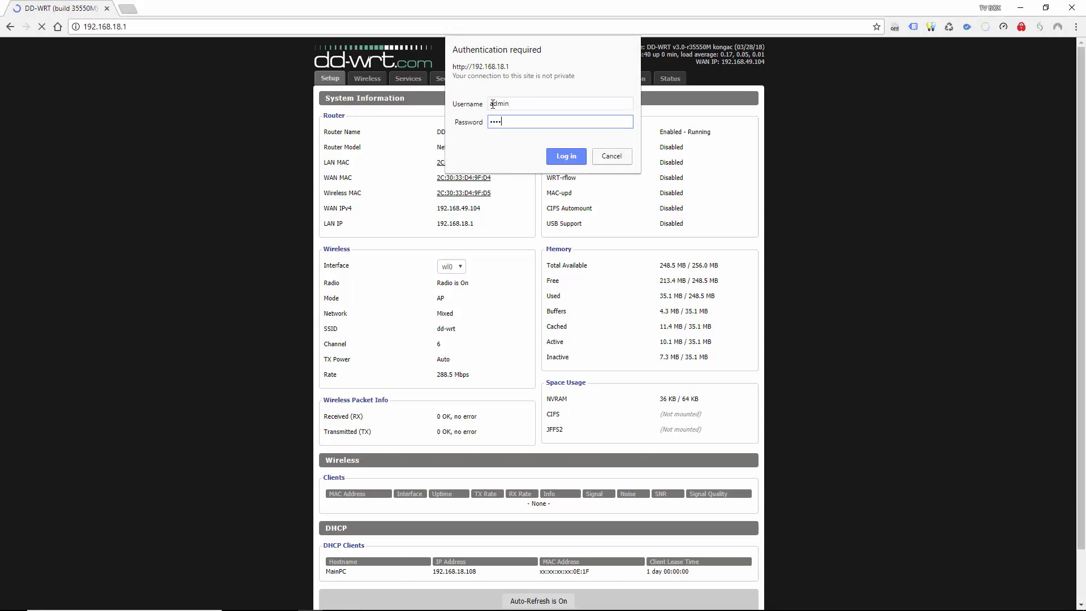
text(***)
key(Return)
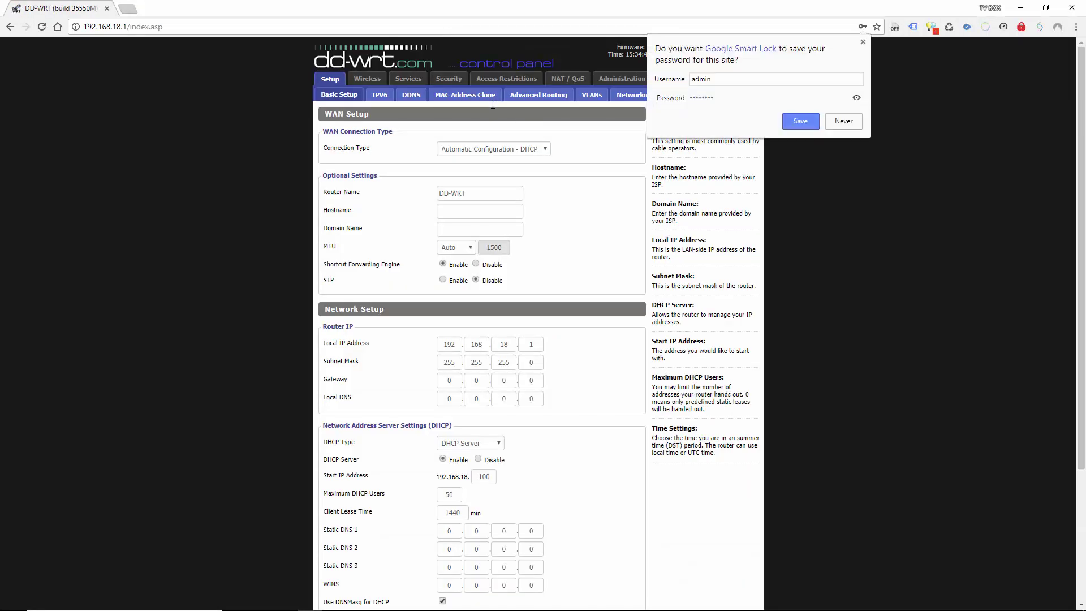
click(843, 121)
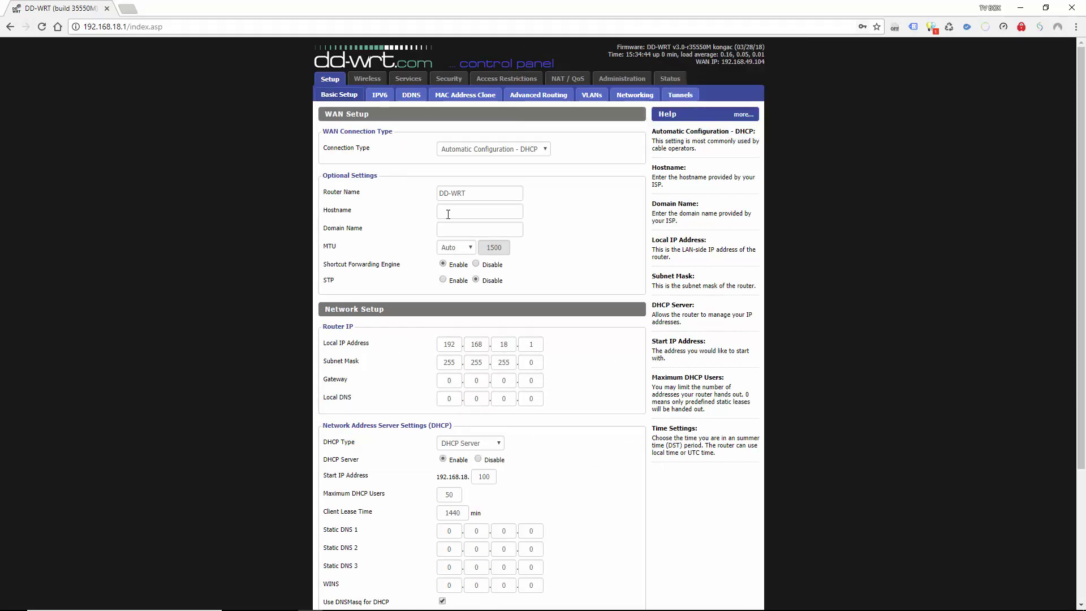
scroll(552, 432, down, 3)
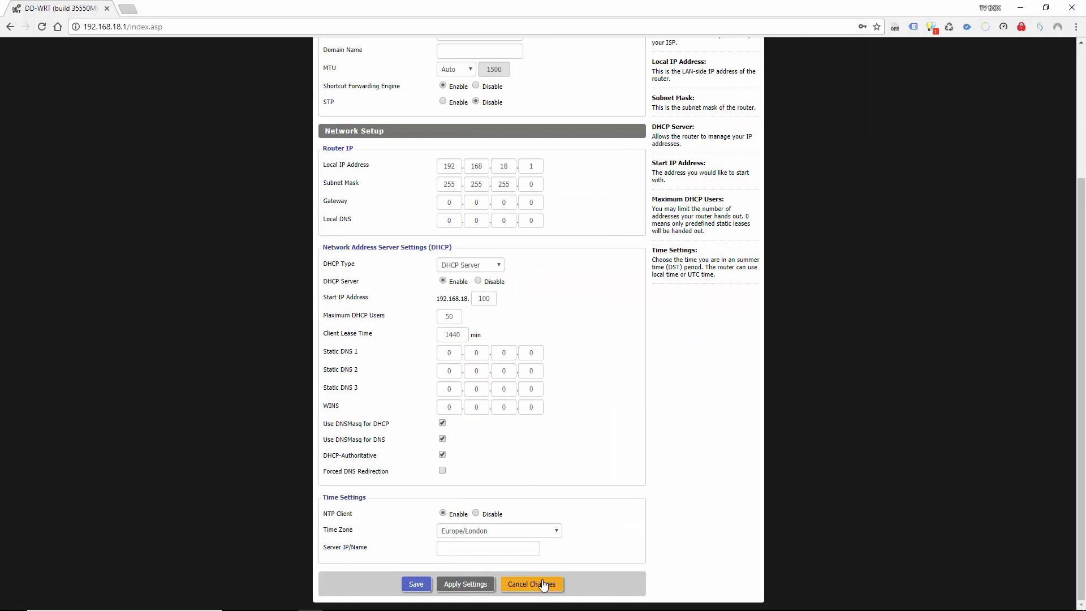